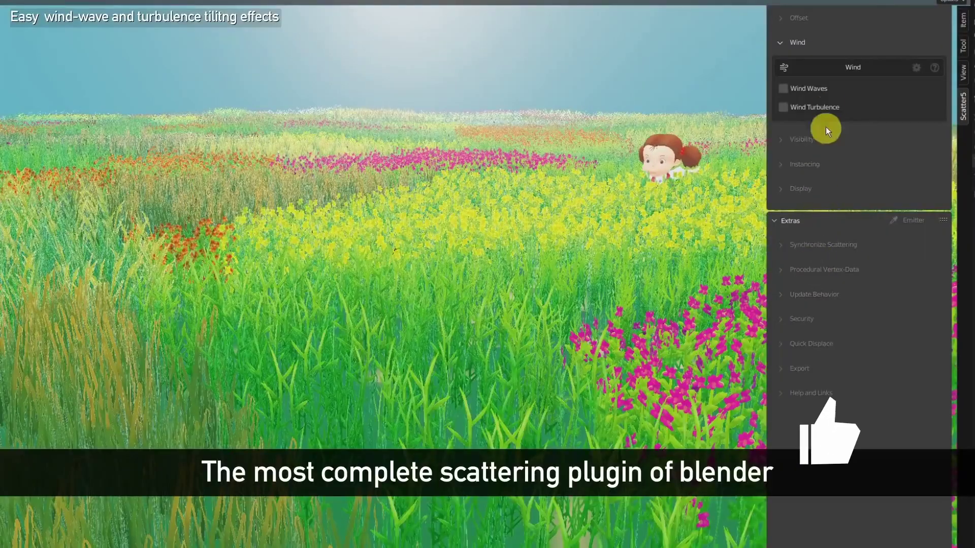
- Enable Wind Turbulence and Wind Waves for the meadow, then scroll to the Scatter 5 store page
left_click(829, 107)
left_click(828, 87)
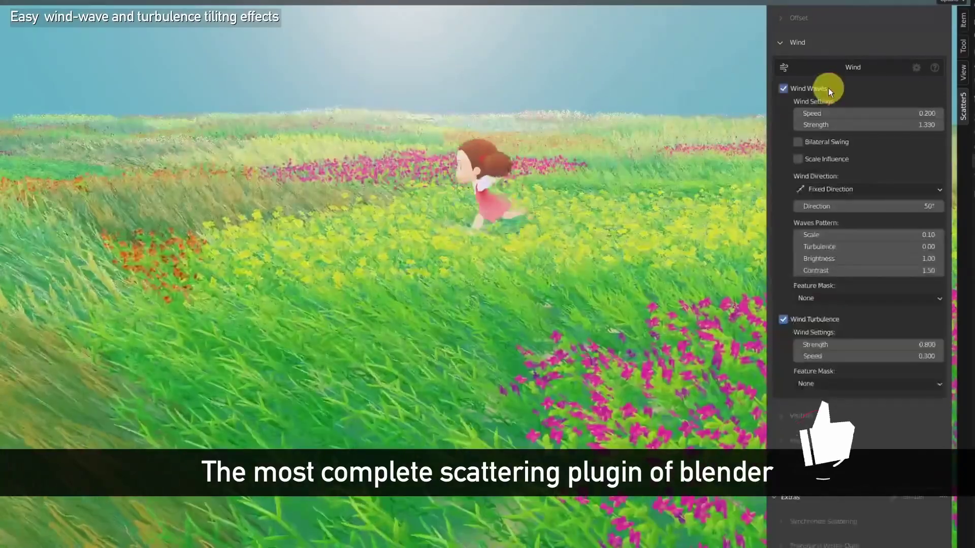
scroll(824, 212, "down", 5)
scroll(824, 213, "down", 3)
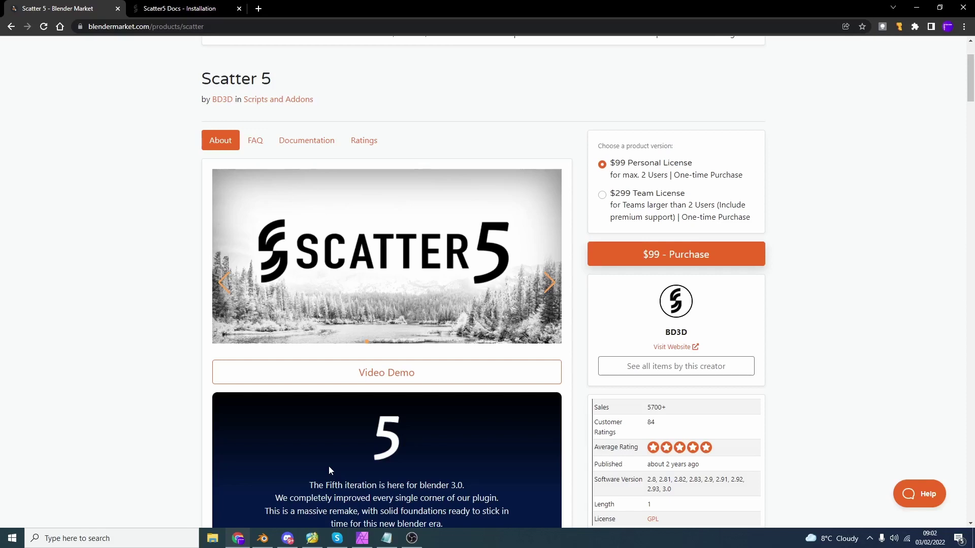
- Bring up Blender's skull scene facing front and show the Scatter5 sidebar panel
left_click(262, 538)
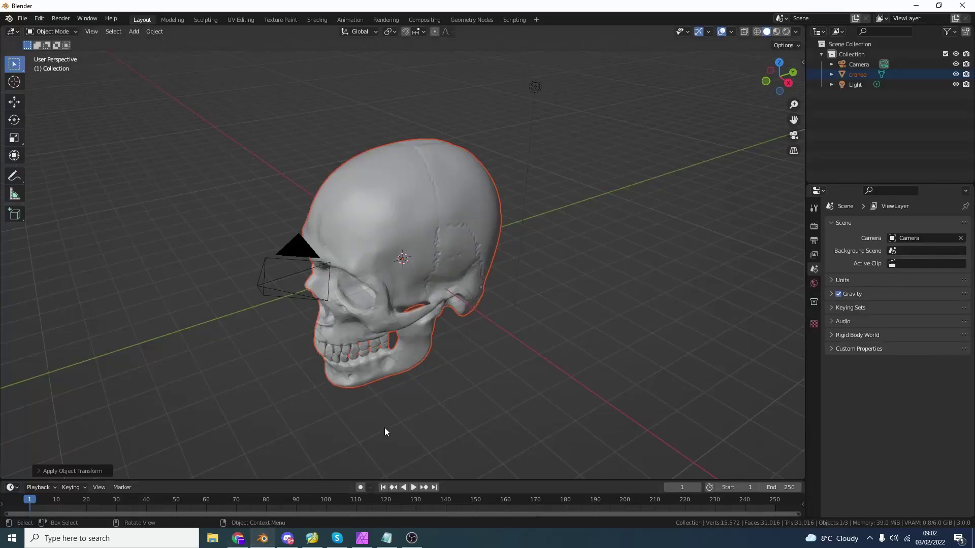
middle_click_drag(384, 432, 447, 415)
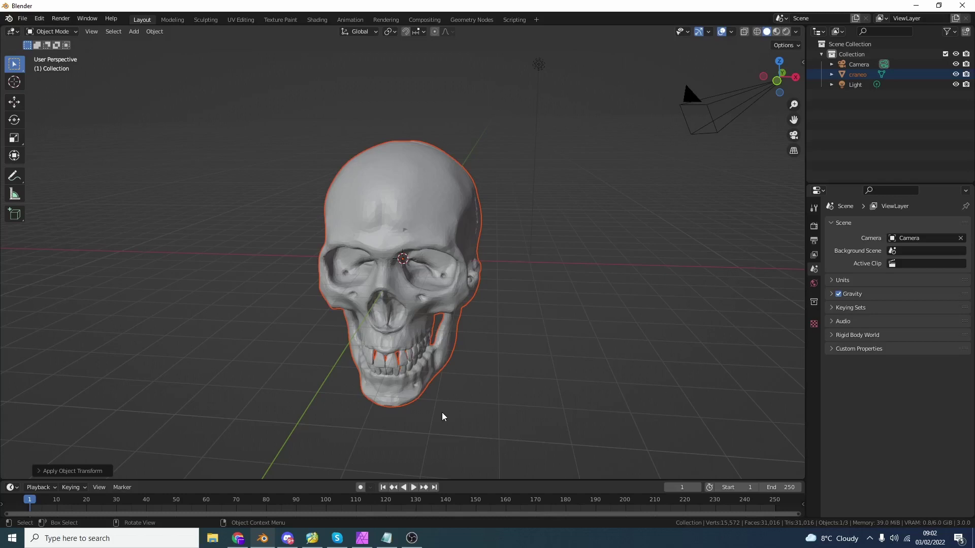
left_click(802, 62)
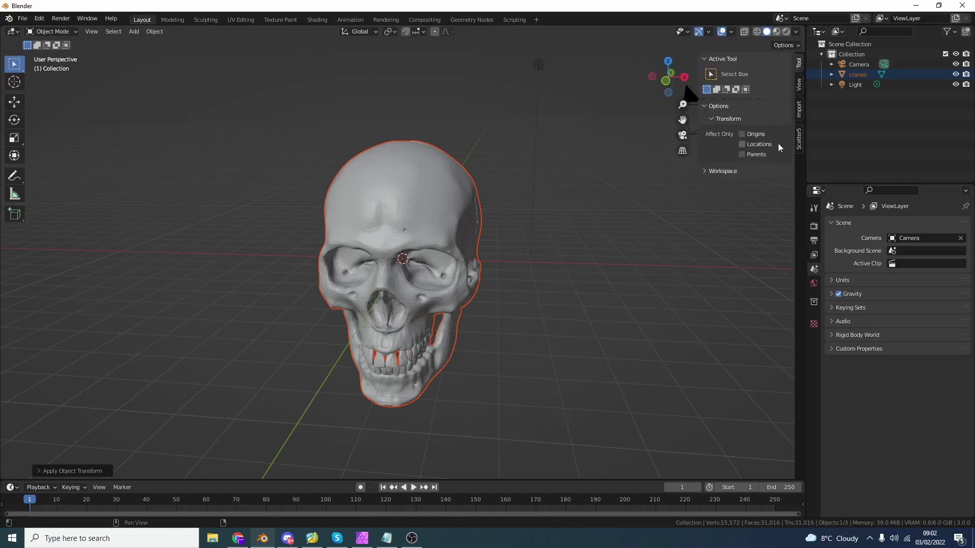
left_click(799, 138)
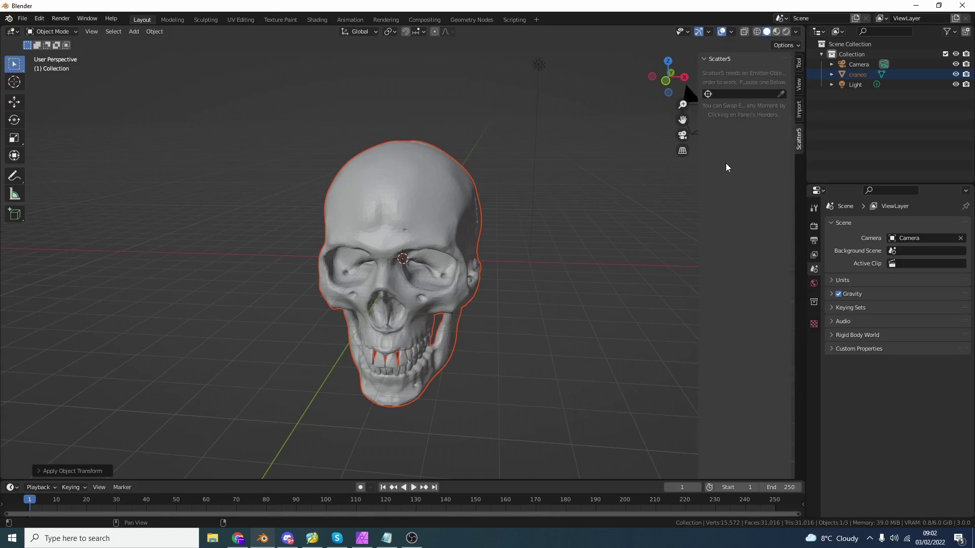
- Set the skull 'craneo' as the Scatter5 emitter object
left_click(772, 95)
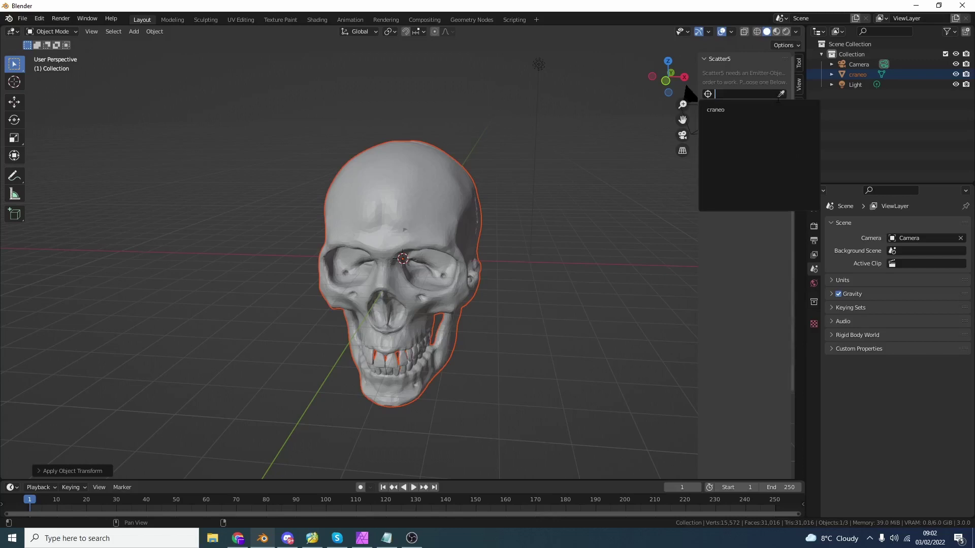
left_click(727, 111)
middle_click_drag(607, 259, 632, 255)
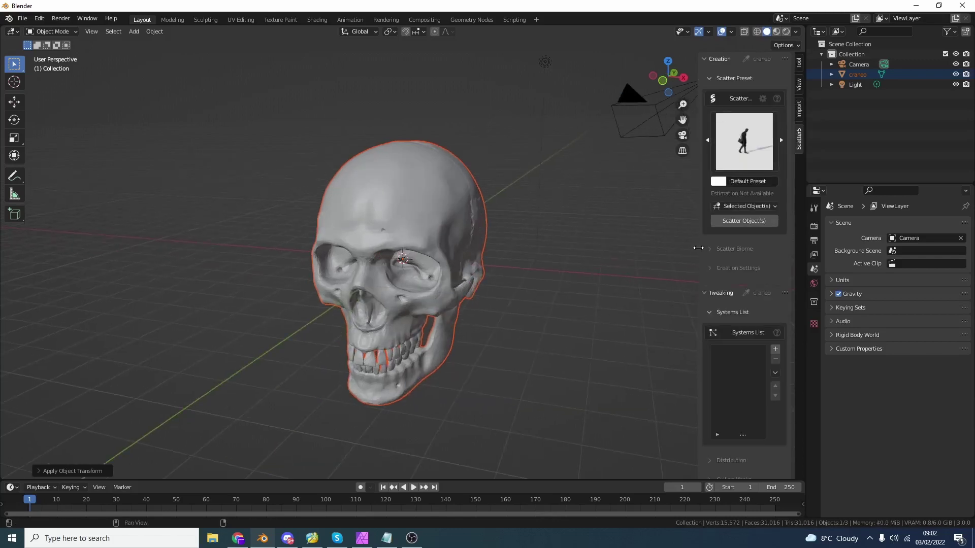
- Widen the Scatter5 sidebar and open the Biomes Library from Scatter Biome
left_click_drag(698, 248, 660, 249)
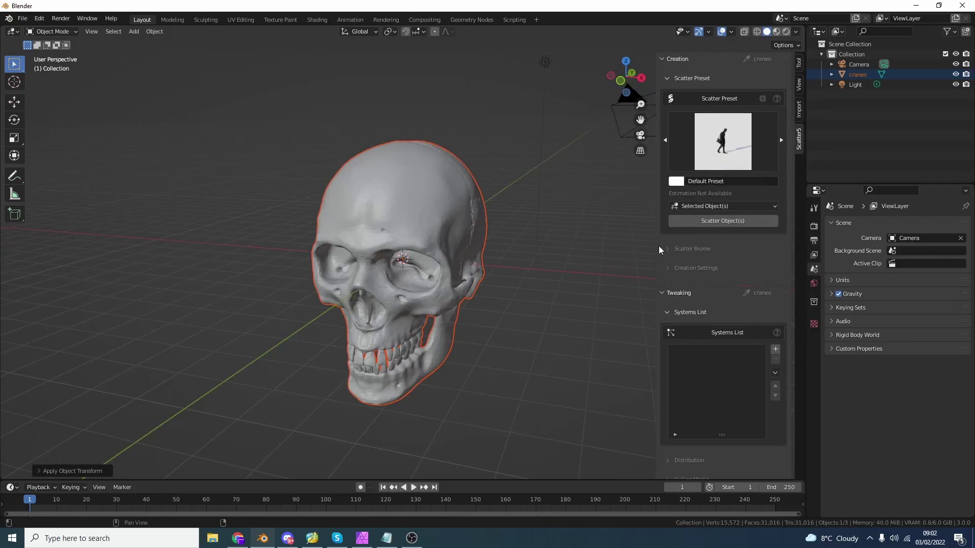
left_click(689, 249)
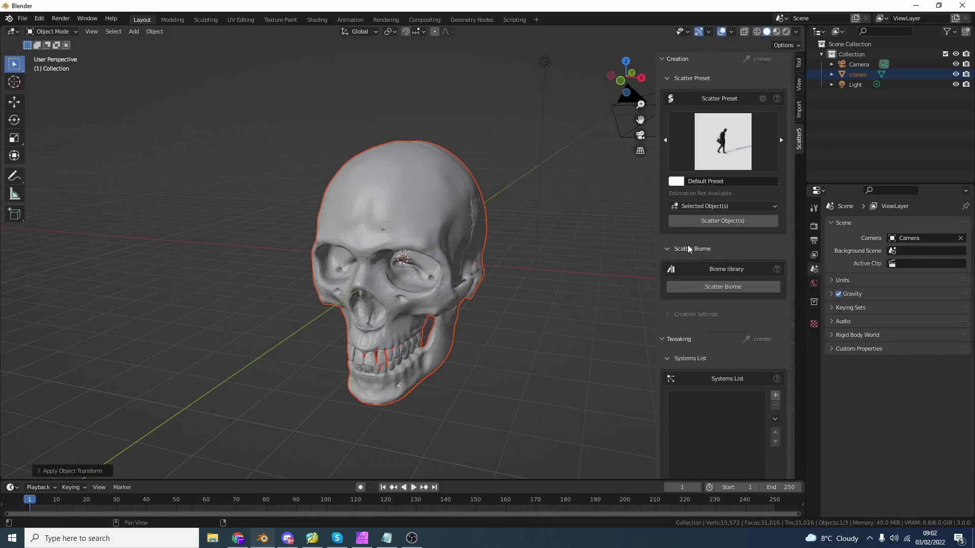
left_click(703, 287)
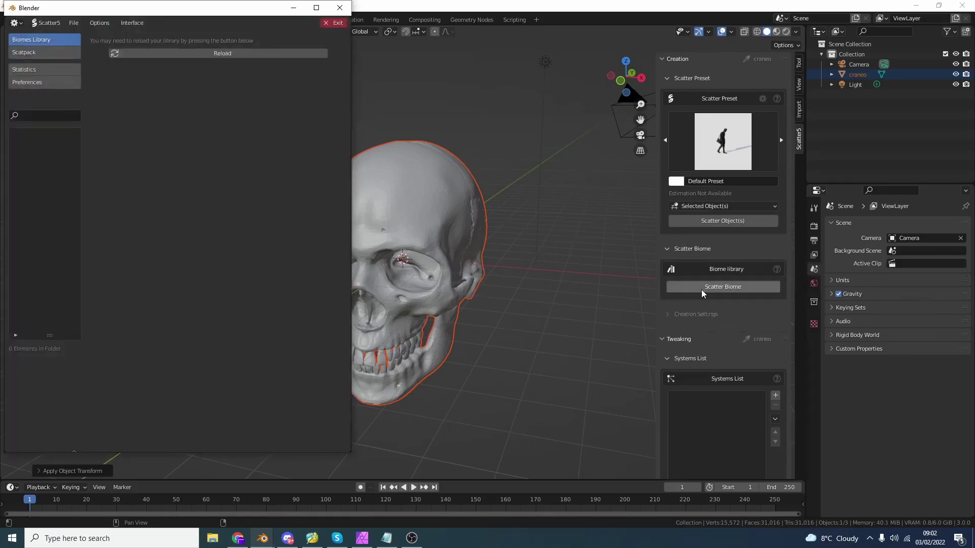
- Reload the Biomes Library and import the Grass 07 biome onto the skull
left_click(213, 53)
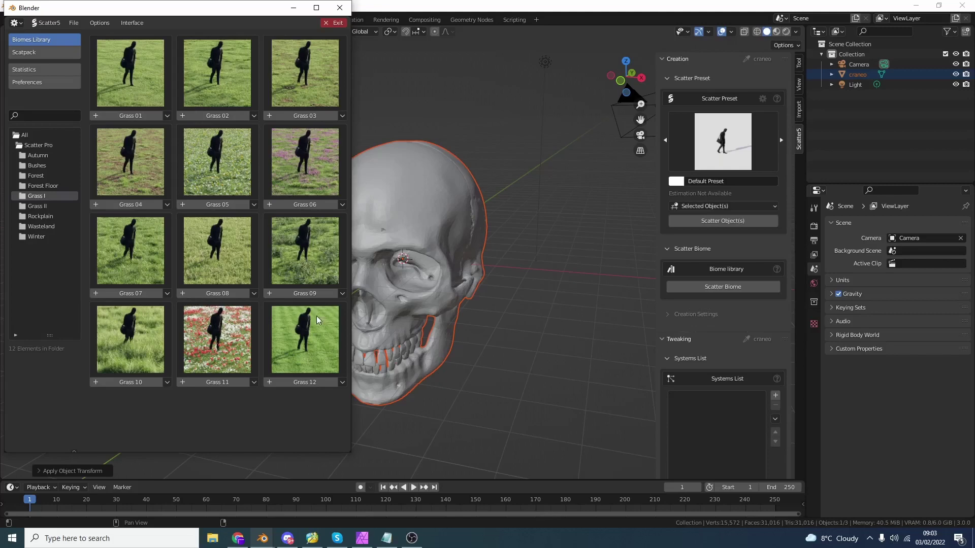
left_click(133, 294)
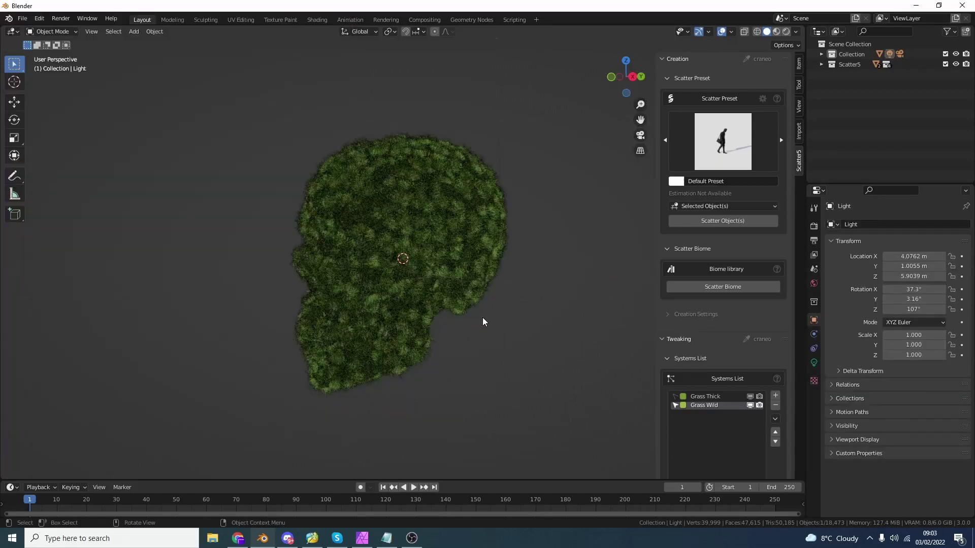
- Expand Grass Wild's Distribution settings: random, 11 particles/m², seed 4675
scroll(470, 338, "up", 4)
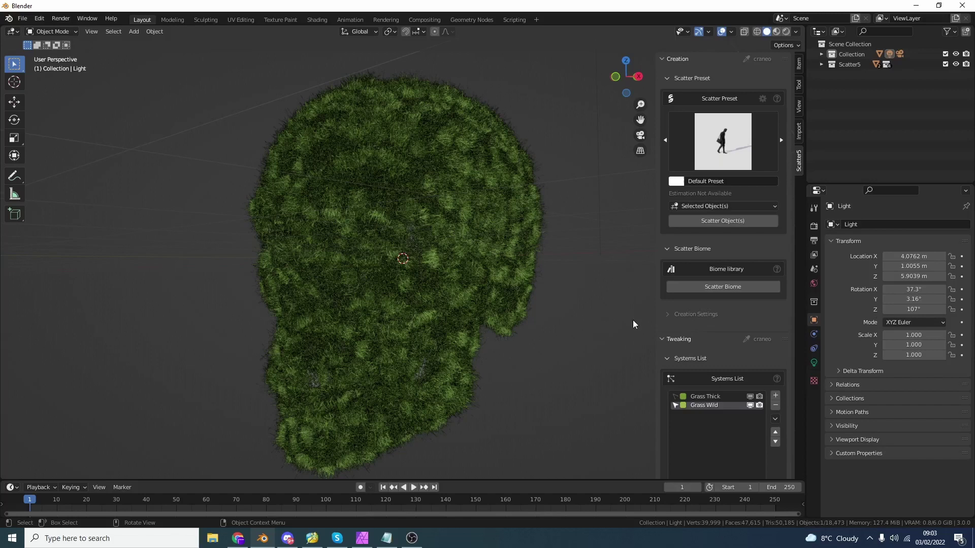
scroll(713, 334, "down", 3)
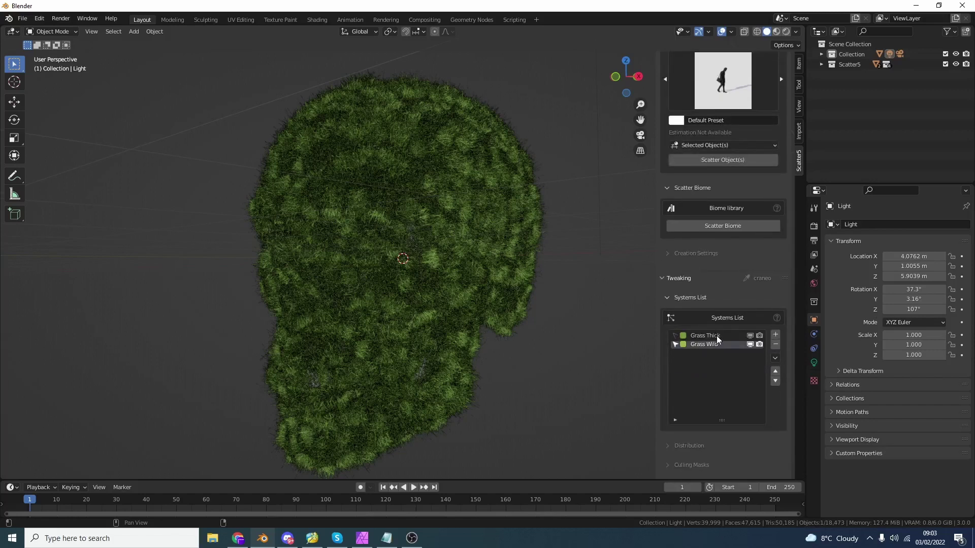
scroll(717, 339, "down", 3)
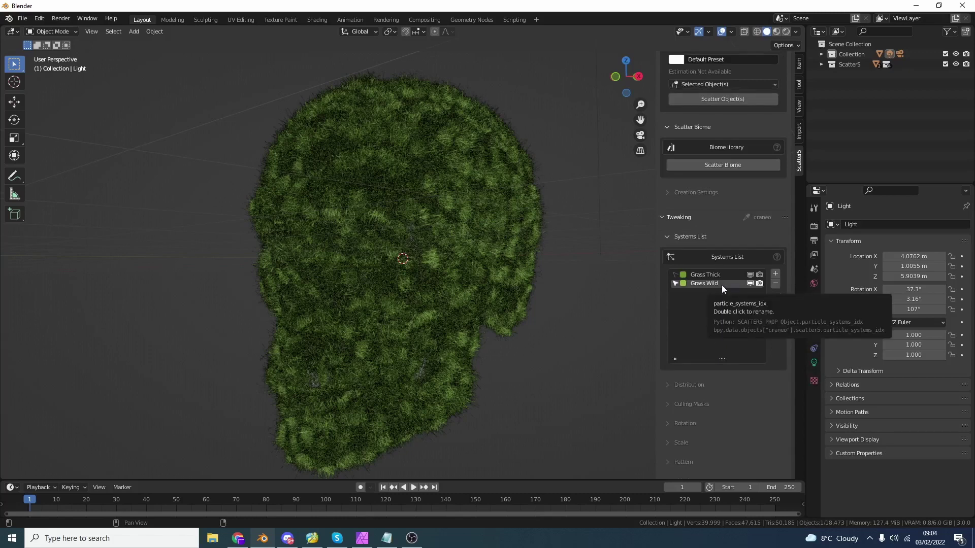
scroll(722, 285, "down", 3)
left_click(717, 322)
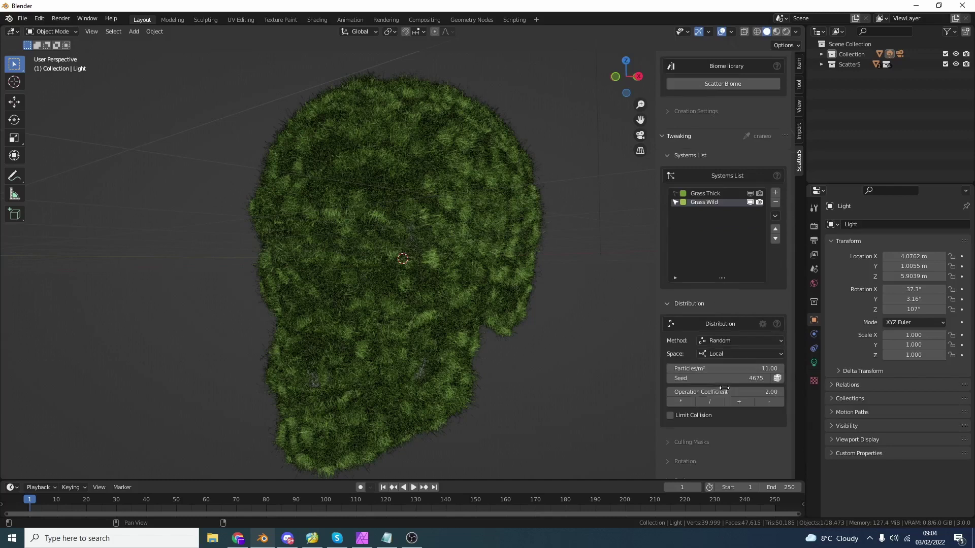
- Inspect the Grass Wild Culling Masks options, then collapse them again
scroll(724, 388, "down", 3)
left_click(711, 401)
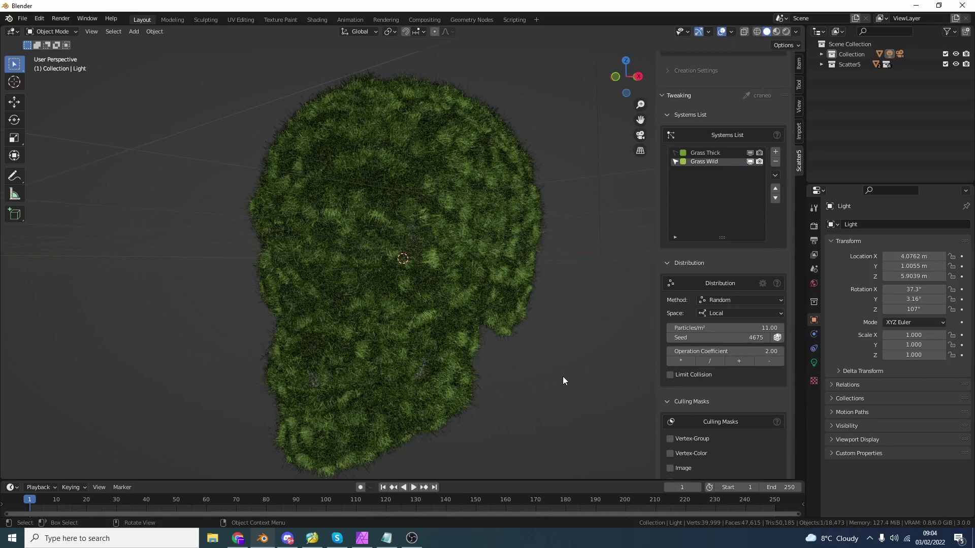
scroll(553, 373, "down", 2)
scroll(694, 400, "down", 2)
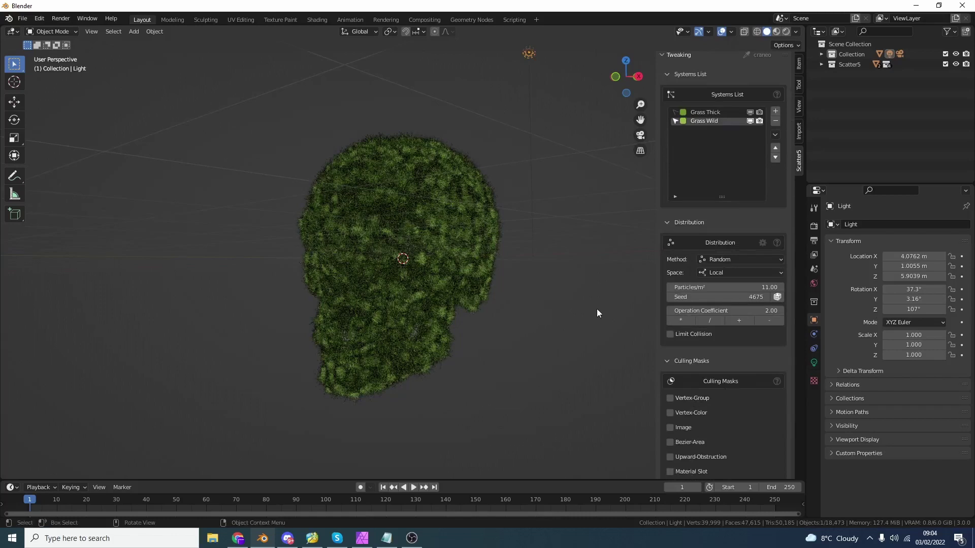
left_click(668, 361)
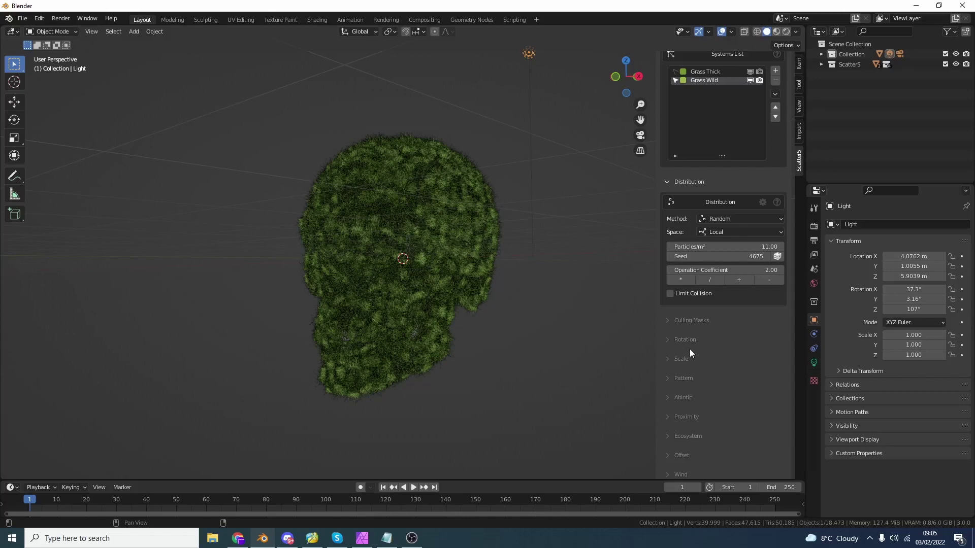
scroll(701, 254, "up", 6)
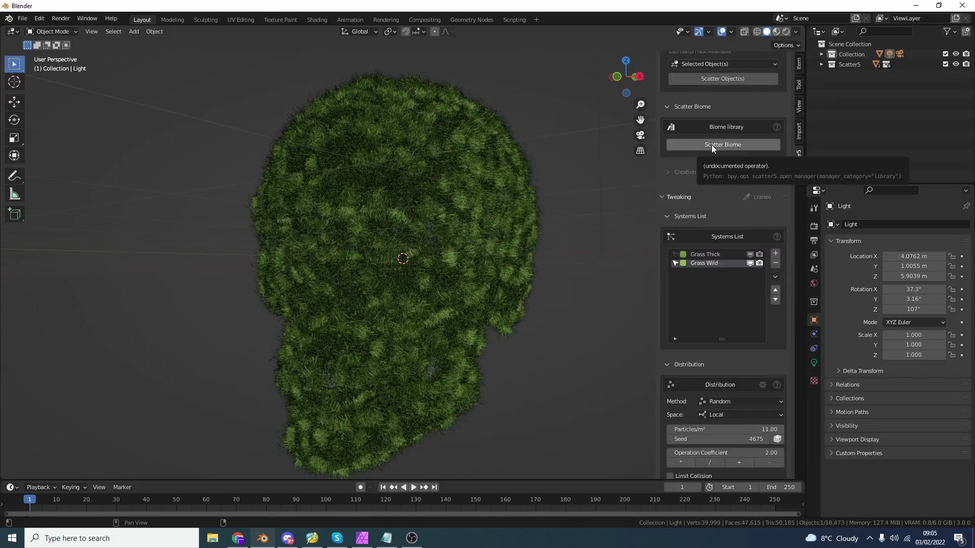
- Import the Rockplain 05 biome from the Rockplain folder and select the Rockplain Rocks layer
left_click(711, 144)
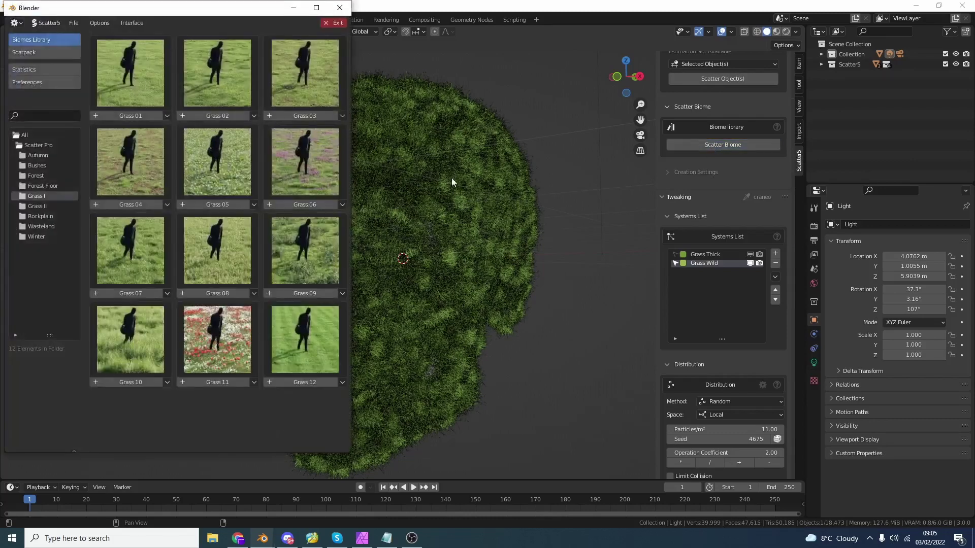
left_click(50, 218)
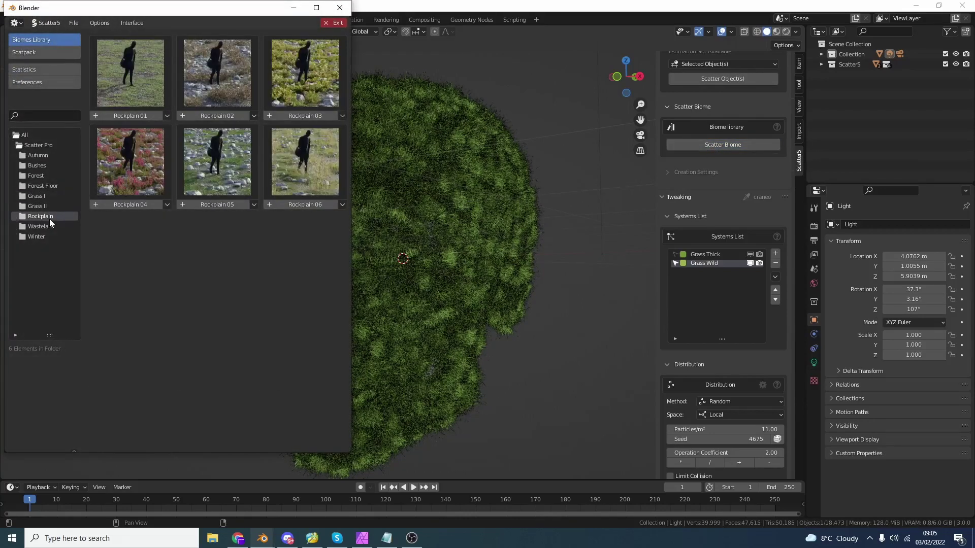
left_click(215, 201)
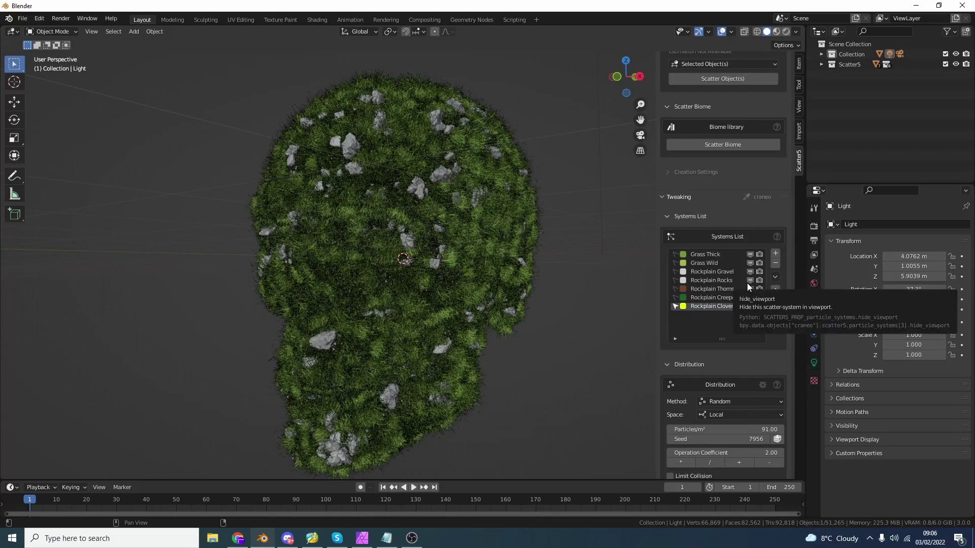
left_click(747, 283)
scroll(748, 282, "down", 6)
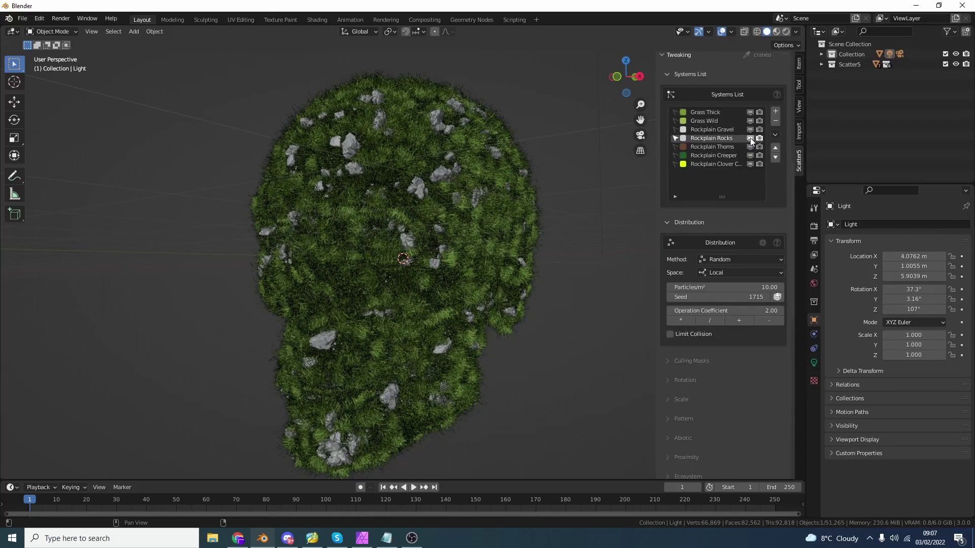
- Give Rockplain Rocks an Elevation filter under Abiotic with Max lowered to 37.2%
left_click(750, 138)
left_click(751, 138)
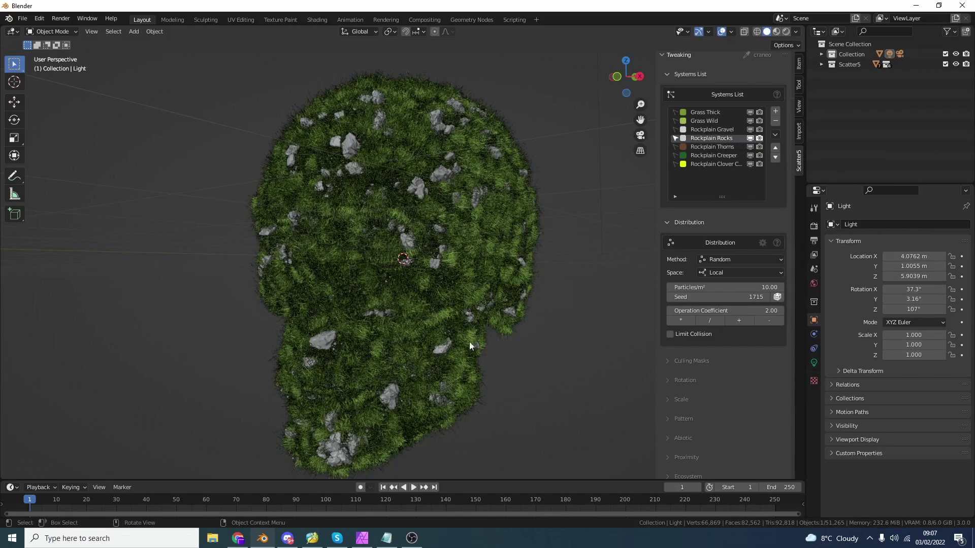
scroll(698, 381, "down", 2)
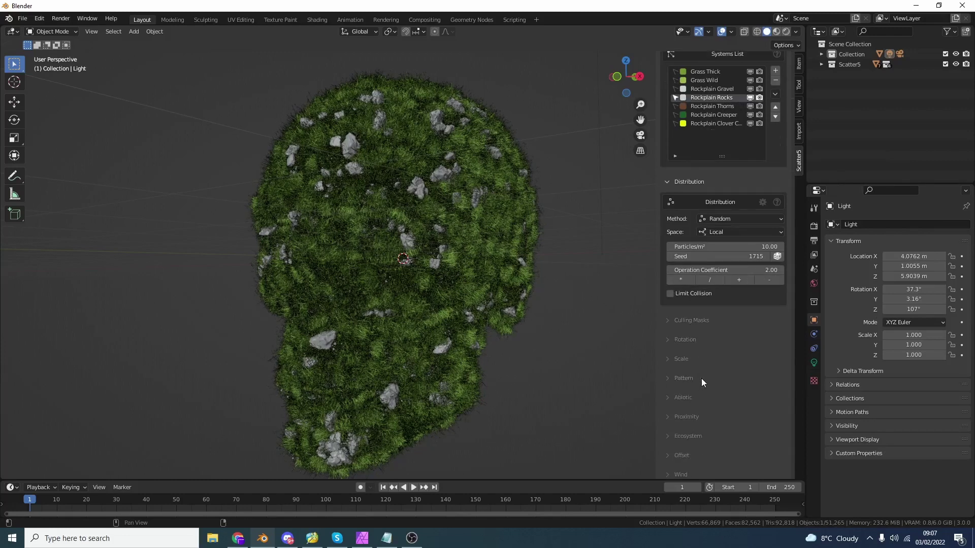
left_click(684, 400)
scroll(693, 398, "down", 2)
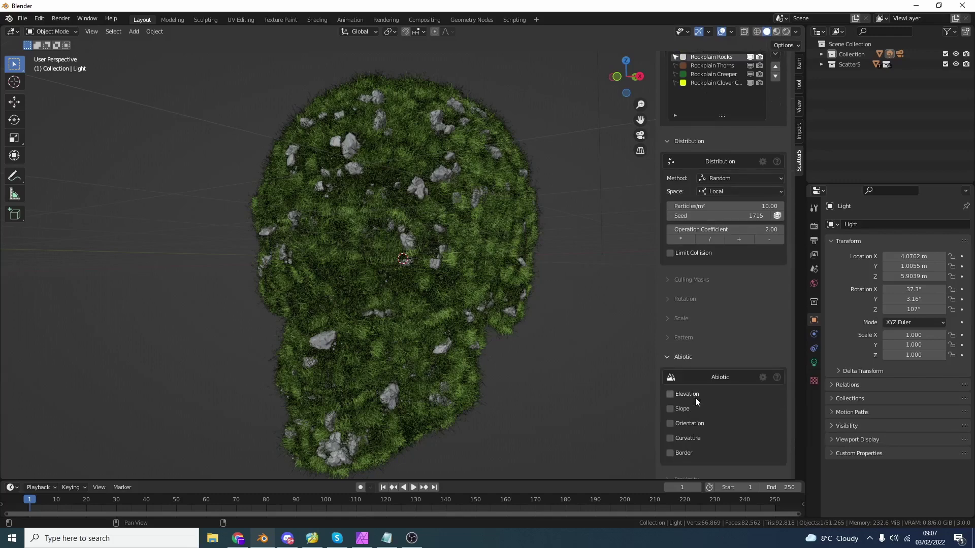
left_click(686, 394)
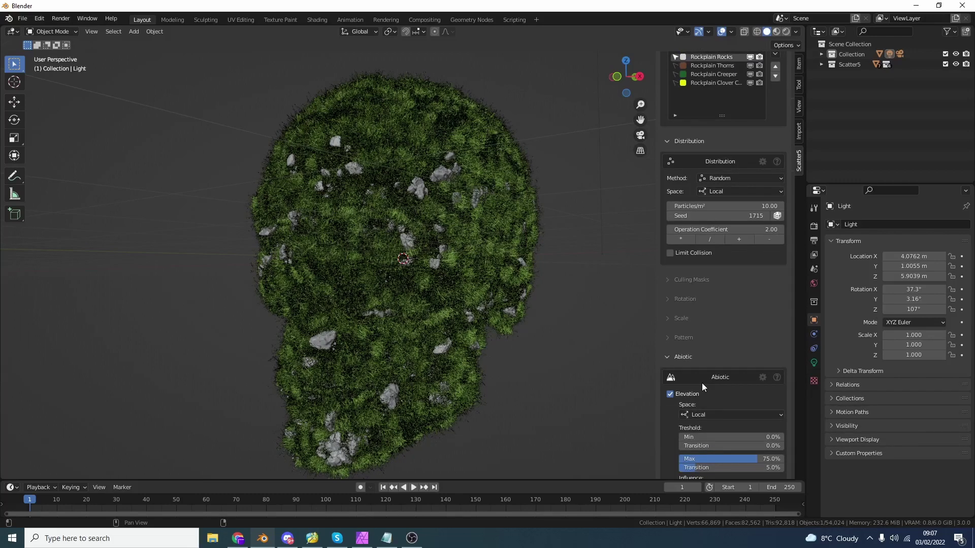
scroll(702, 382, "down", 2)
left_click_drag(752, 418, 717, 418)
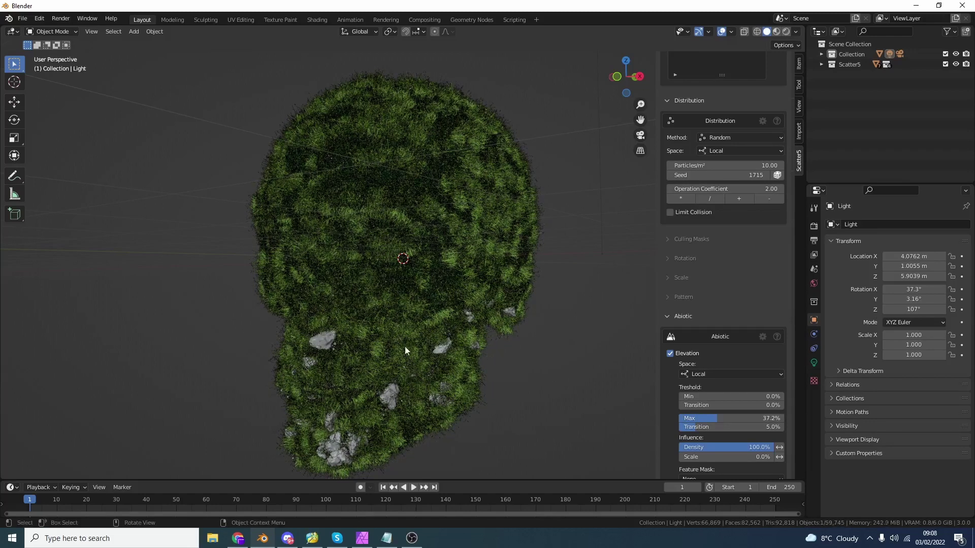
- Raise the Rockplain Rocks density from 10 to 110.71 particles/m² and collapse Abiotic
scroll(727, 313, "up", 3)
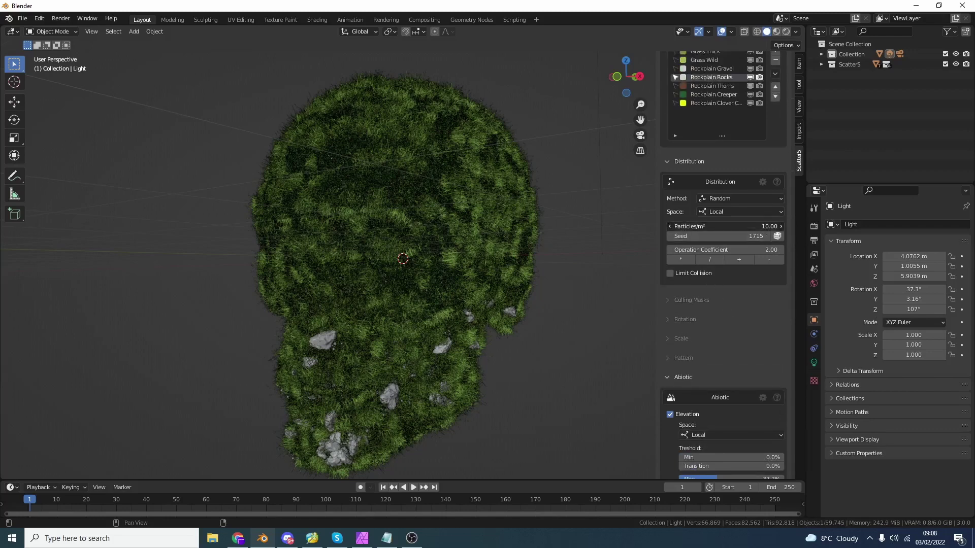
left_click_drag(726, 226, 762, 226)
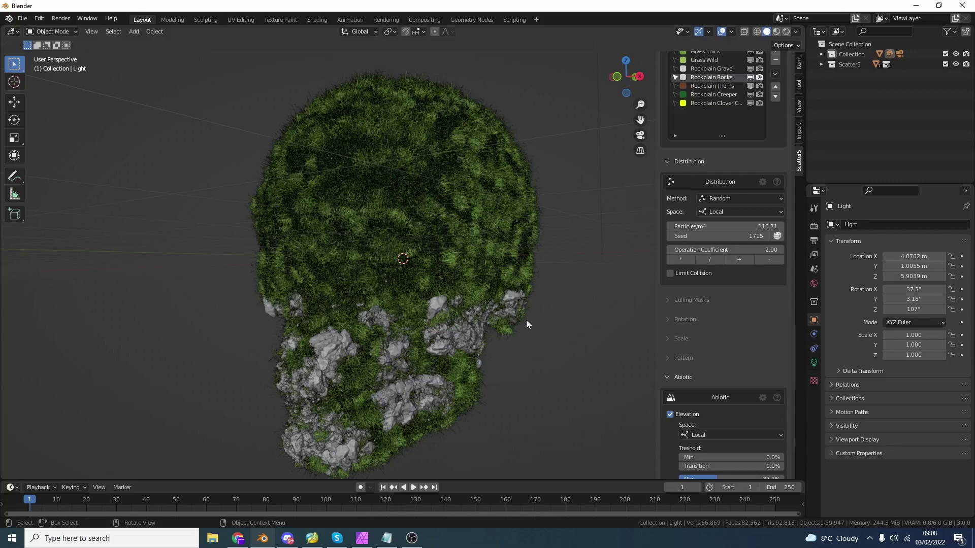
left_click(683, 378)
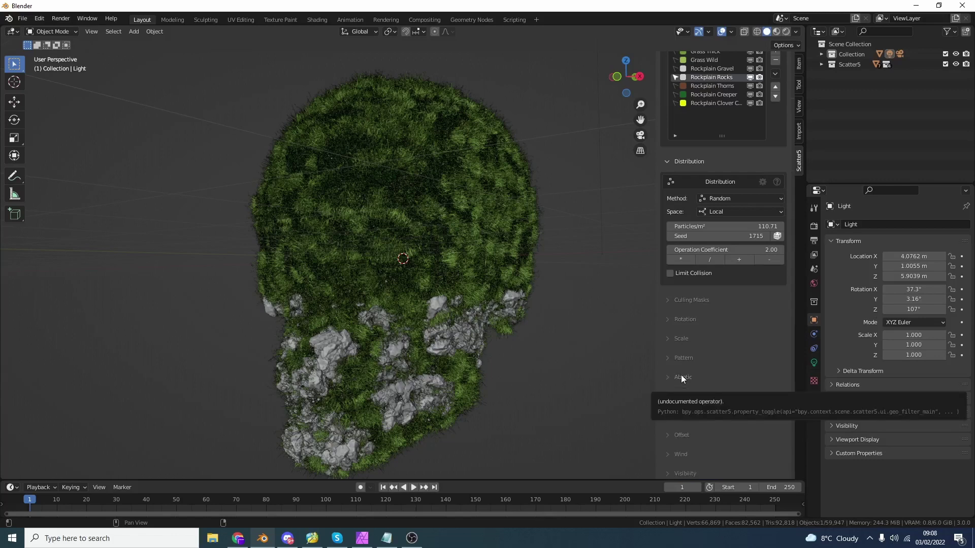
scroll(742, 248, "up", 10)
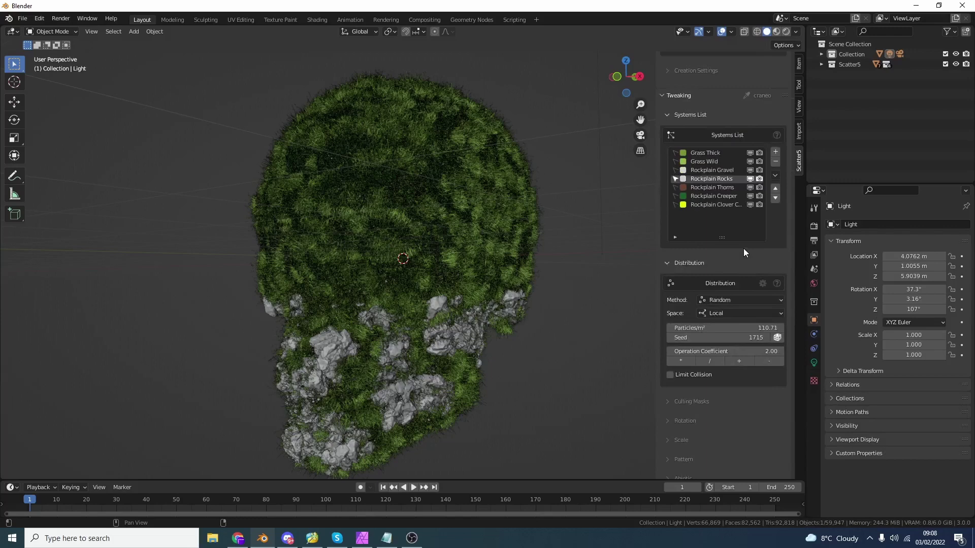
- Import the Bushes 05 biome from the Bushes folder of the Biomes Library
left_click(725, 164)
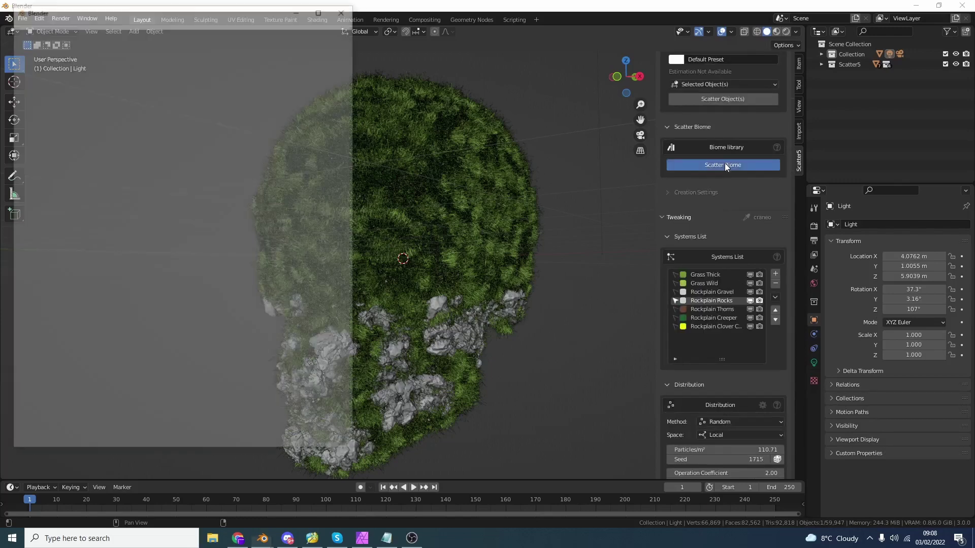
left_click(39, 168)
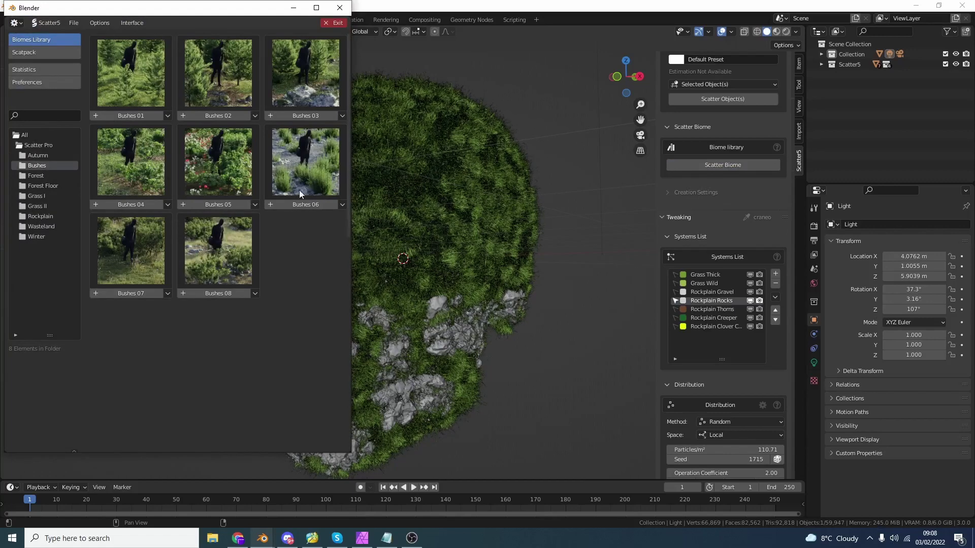
left_click(219, 205)
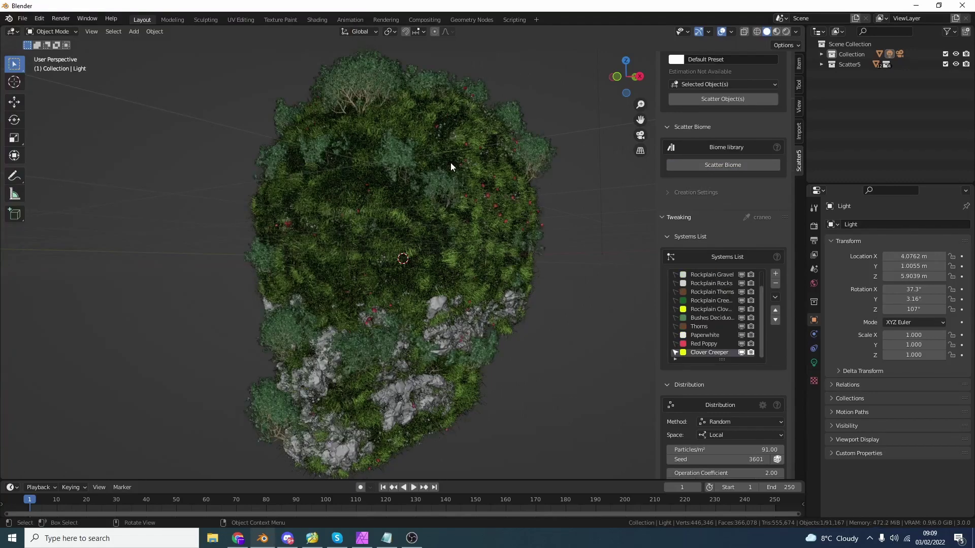
- Select the Red Poppy layer and raise its density to 297.55 particles/m²
left_click(708, 345)
scroll(735, 409, "down", 4)
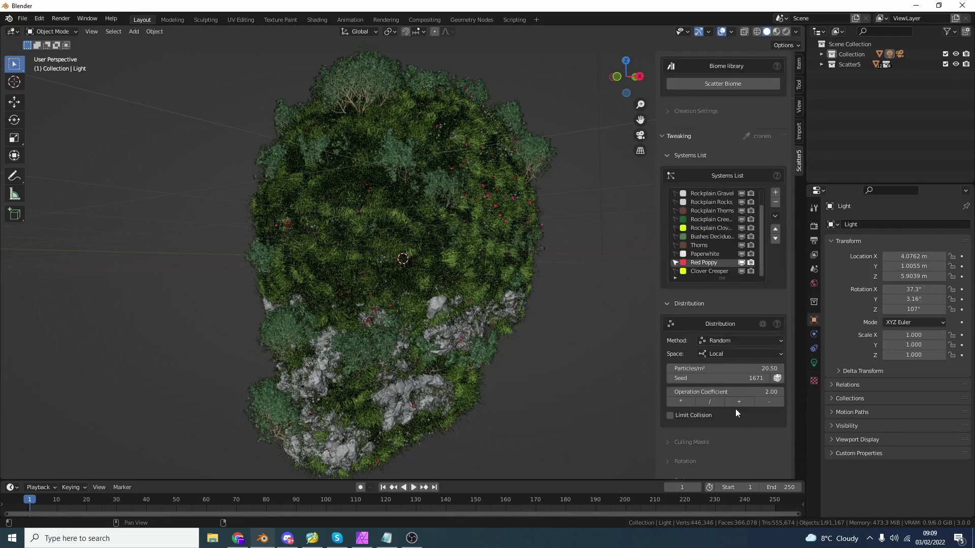
left_click_drag(726, 368, 782, 368)
scroll(707, 398, "down", 8)
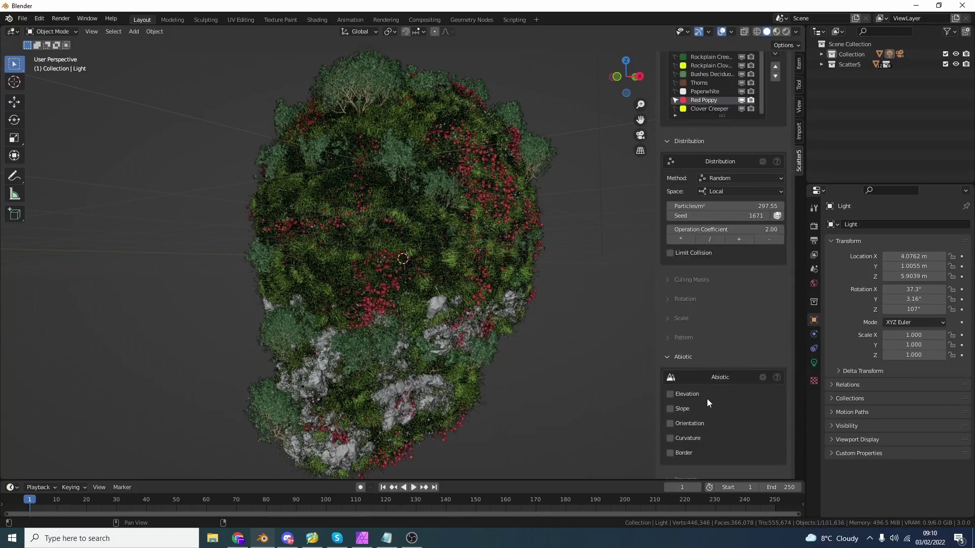
- Set the red poppies' Scale factor to 1.57
left_click(680, 318)
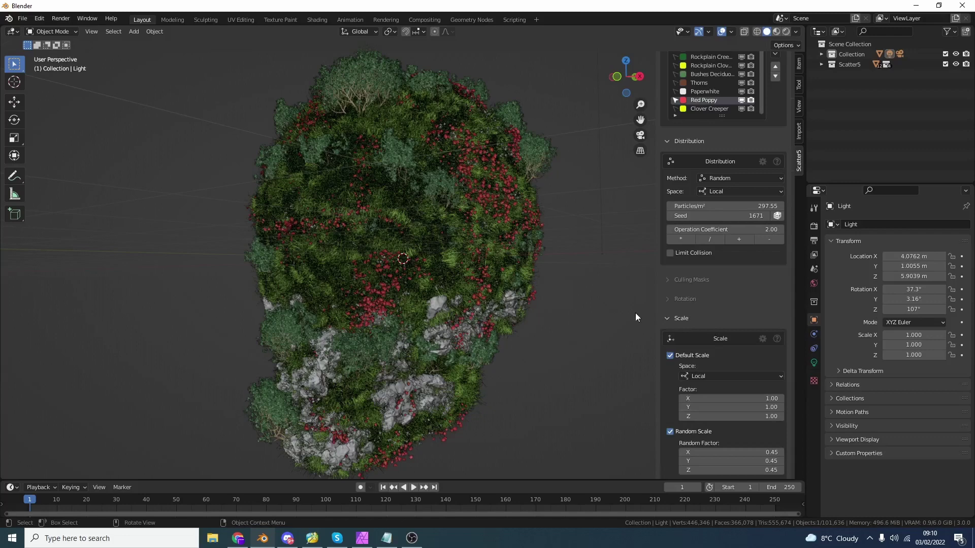
scroll(712, 339, "down", 2)
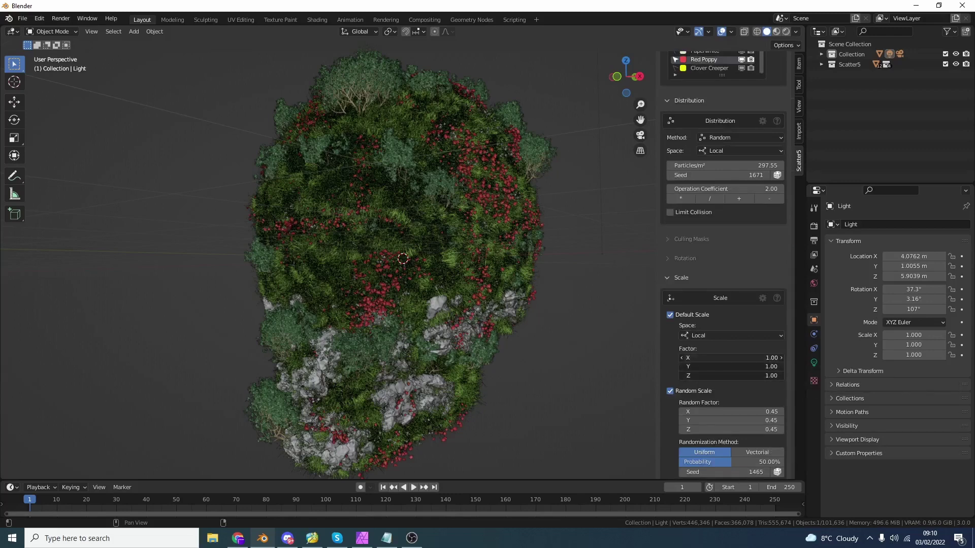
left_click_drag(731, 357, 767, 357)
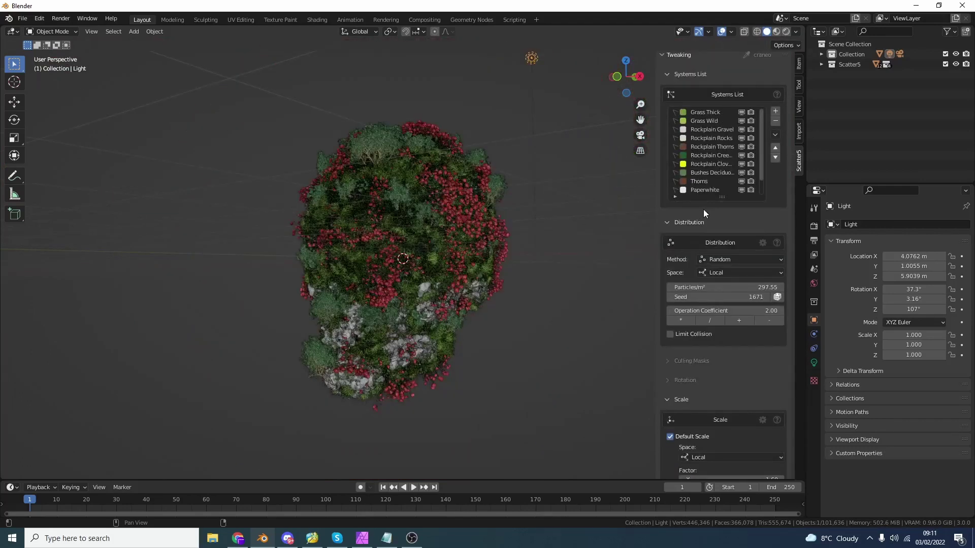
- Import the Forest 08 biome from the Forest folder of the Biomes Library onto the skull
scroll(708, 209, "up", 6)
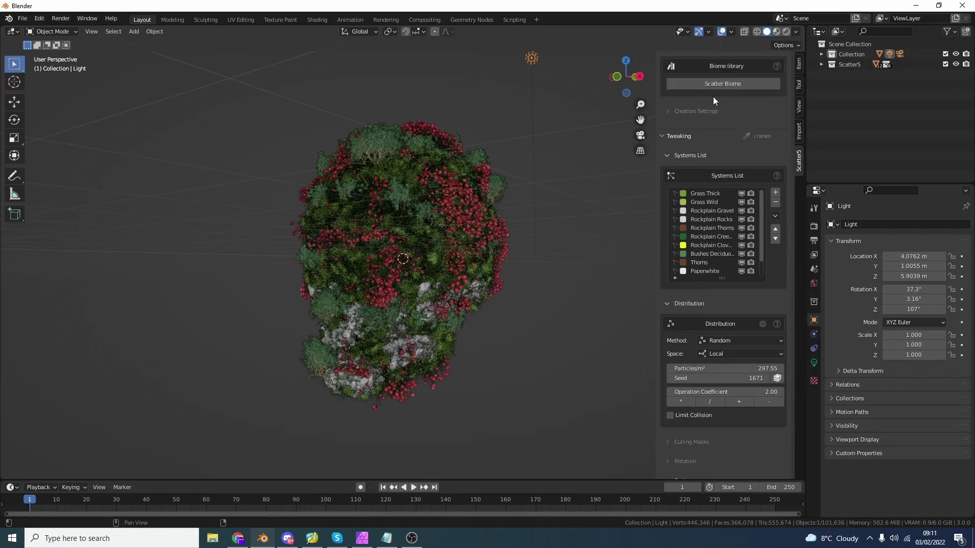
left_click(718, 108)
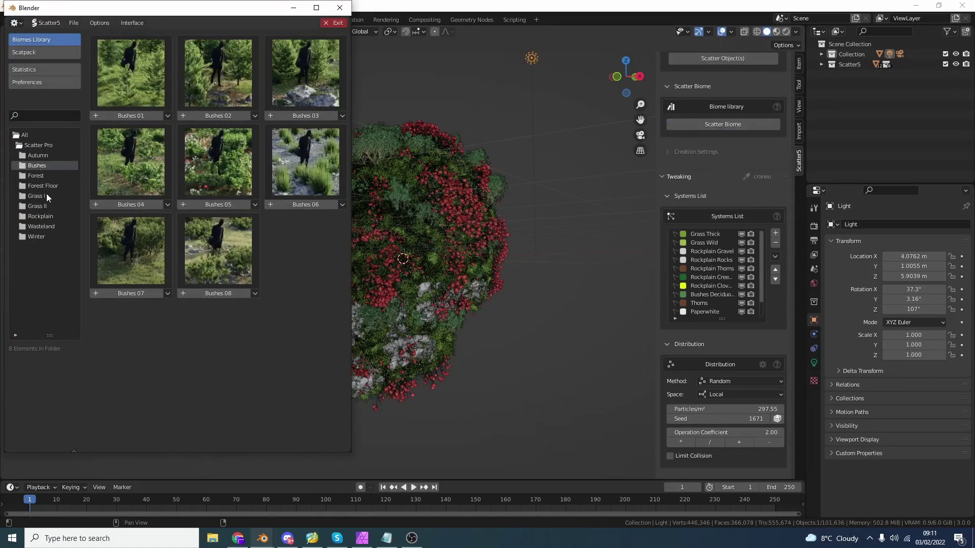
left_click(41, 176)
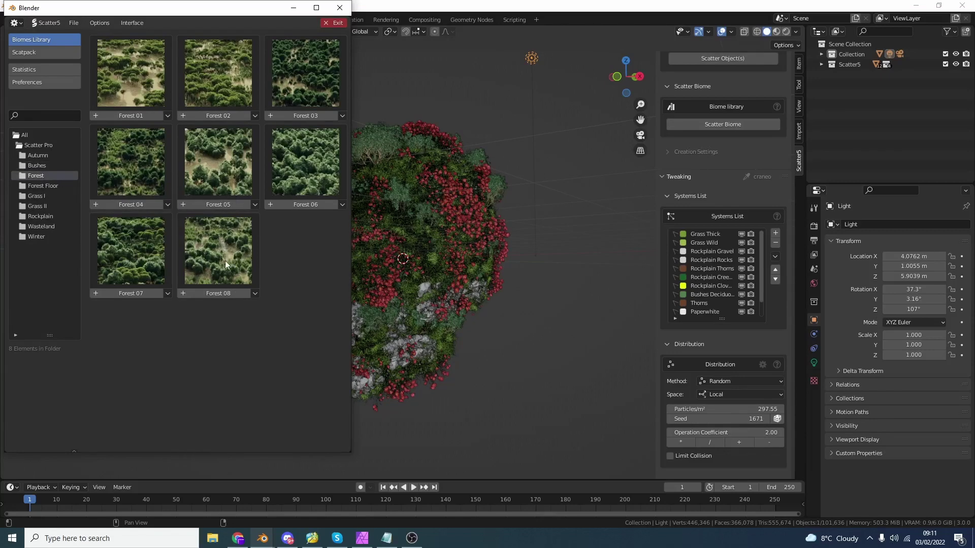
left_click(224, 294)
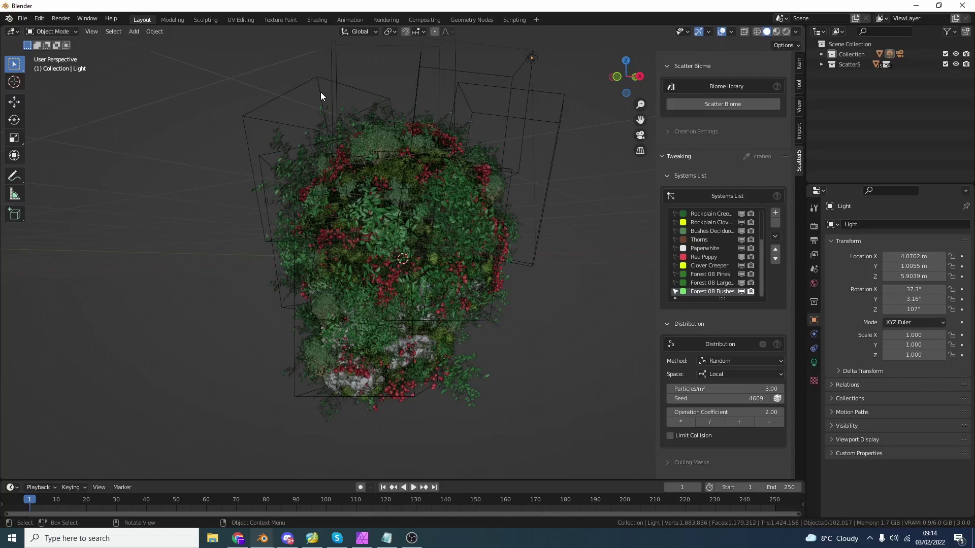
- Expand the Extras Security subpanel to show the 199000 particle and poly-count limits
scroll(712, 317, "down", 15)
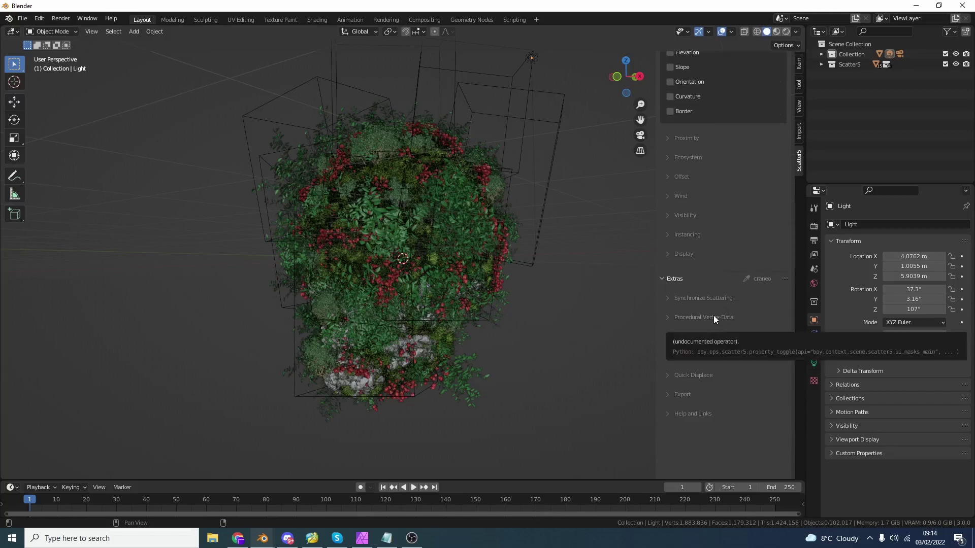
left_click(695, 356)
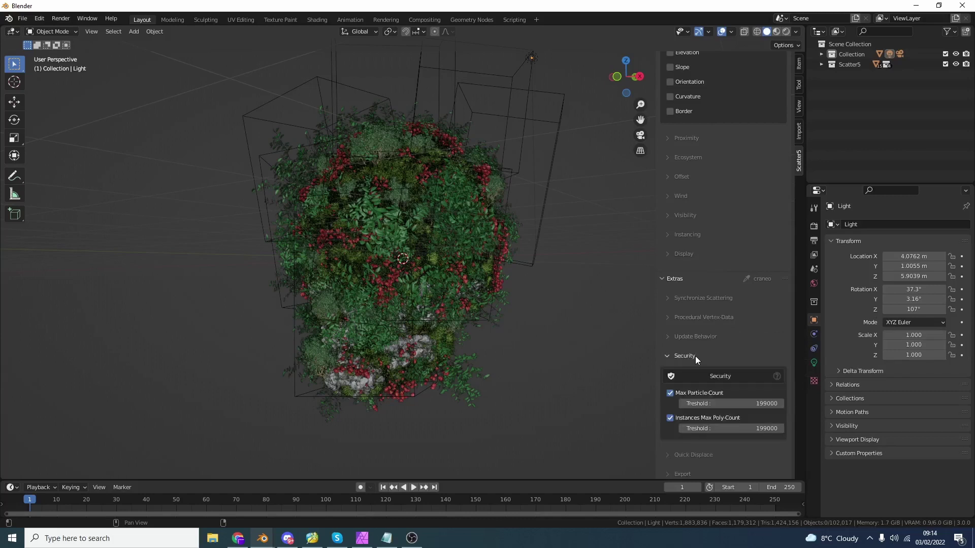